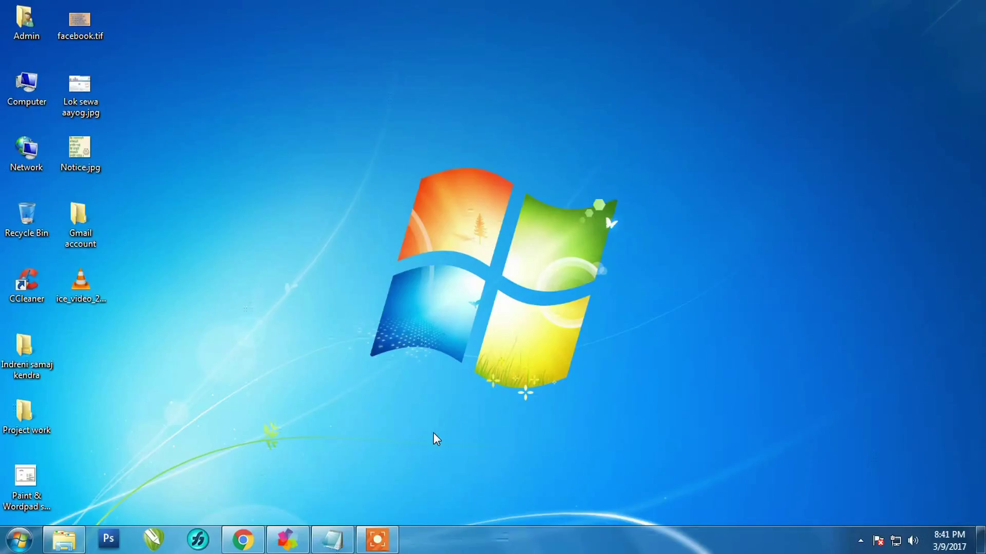
# Step: Open youtube.com in a new Chrome tab, search 'mu computer institute' and open its channel
pyautogui.click(242, 539)
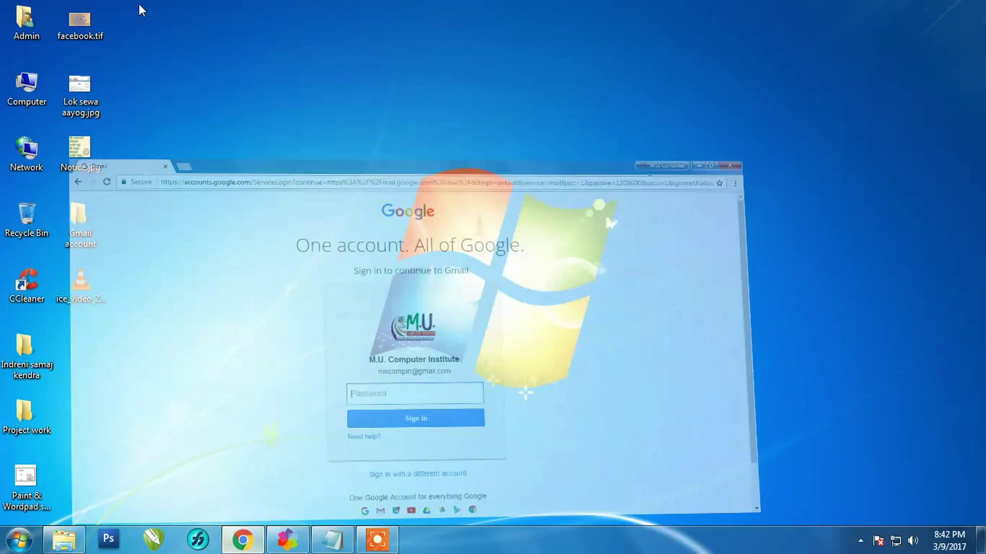
pyautogui.click(161, 9)
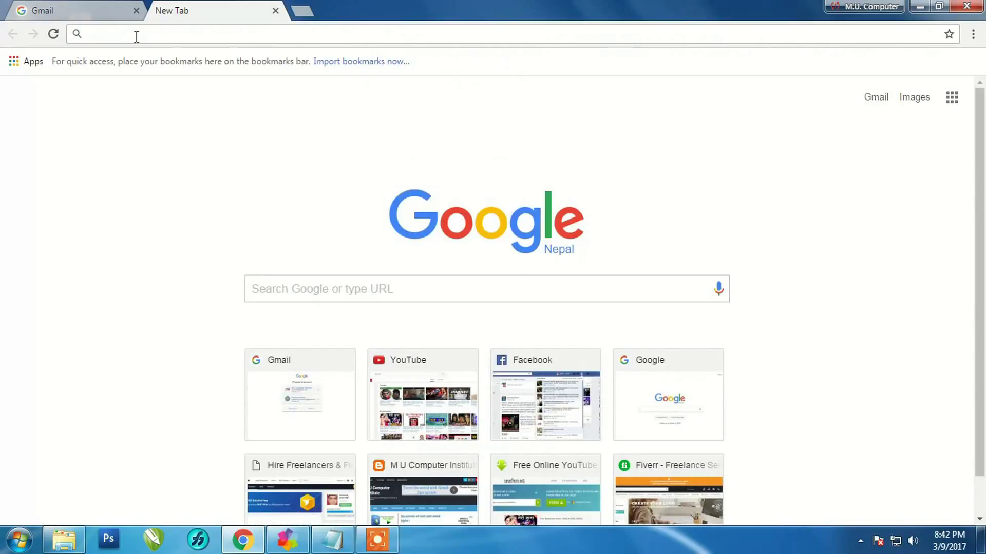
pyautogui.write('youtube.com')
pyautogui.press('Return')
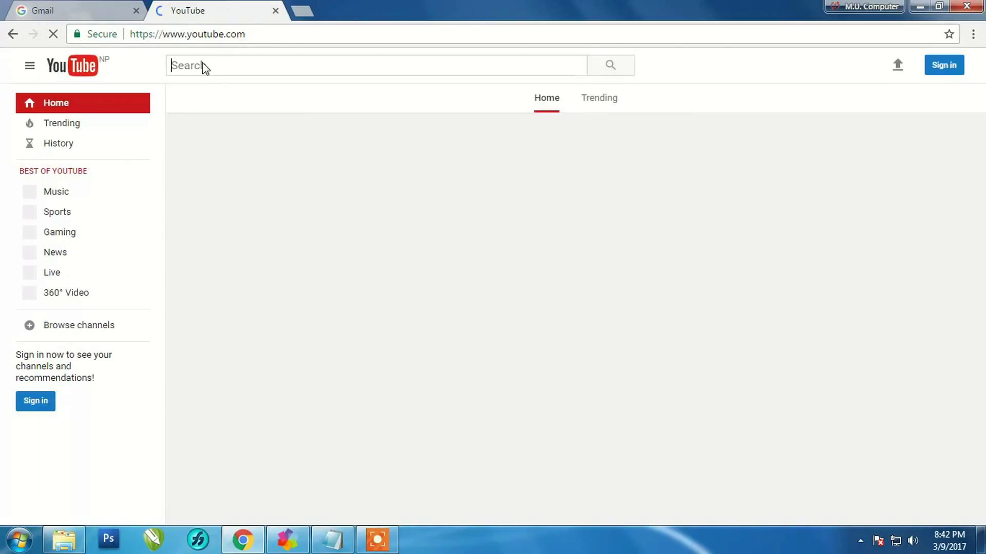
pyautogui.write('mu ')
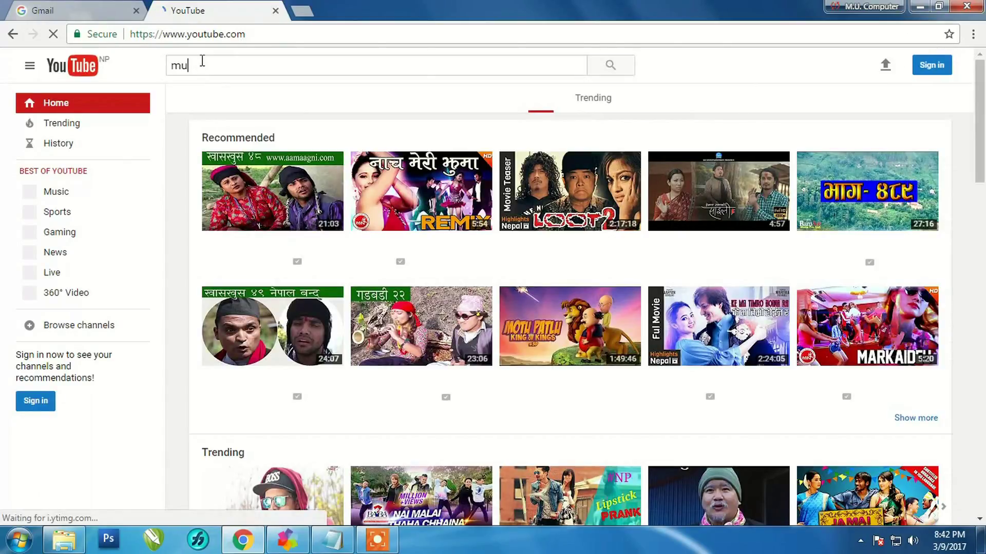
pyautogui.write('computer ')
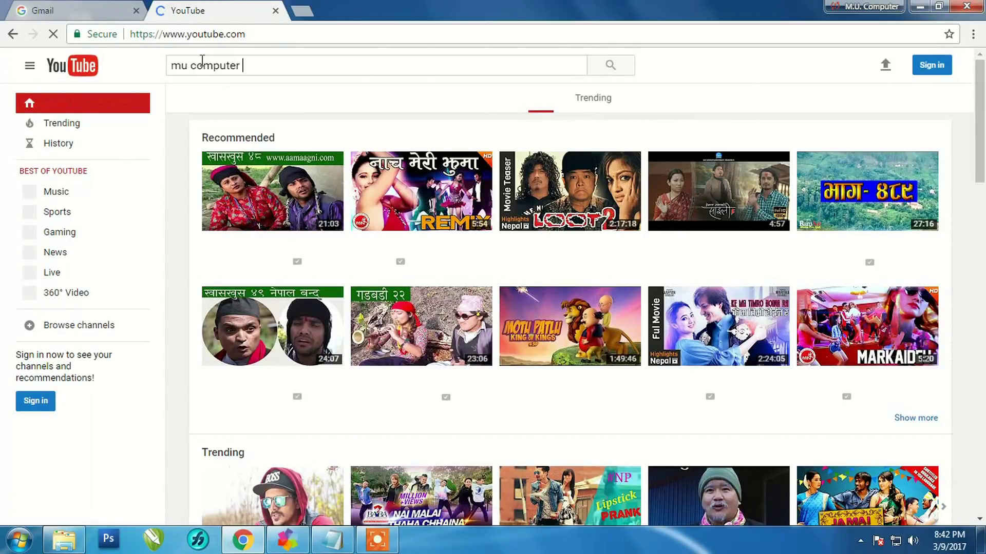
pyautogui.write('instit')
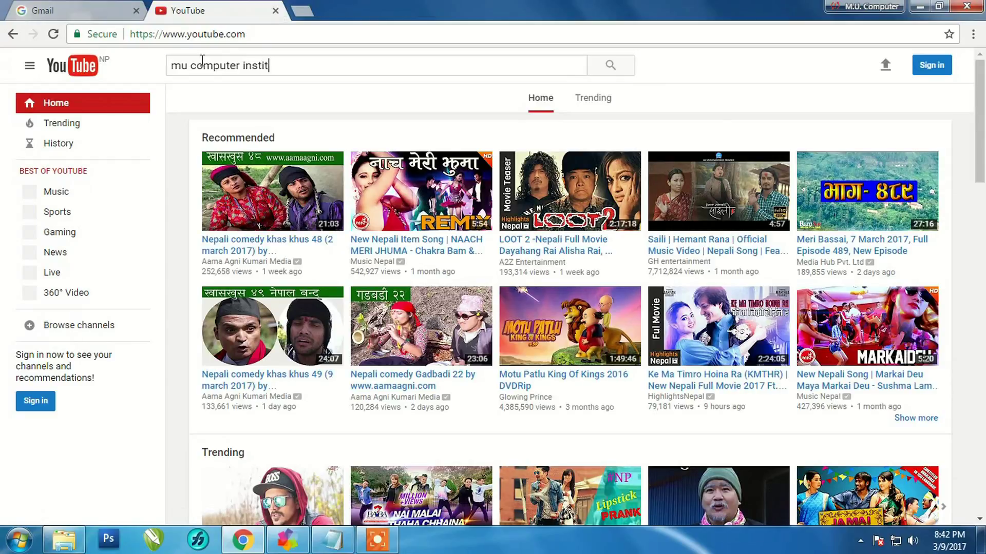
pyautogui.write('ute')
pyautogui.press('Return')
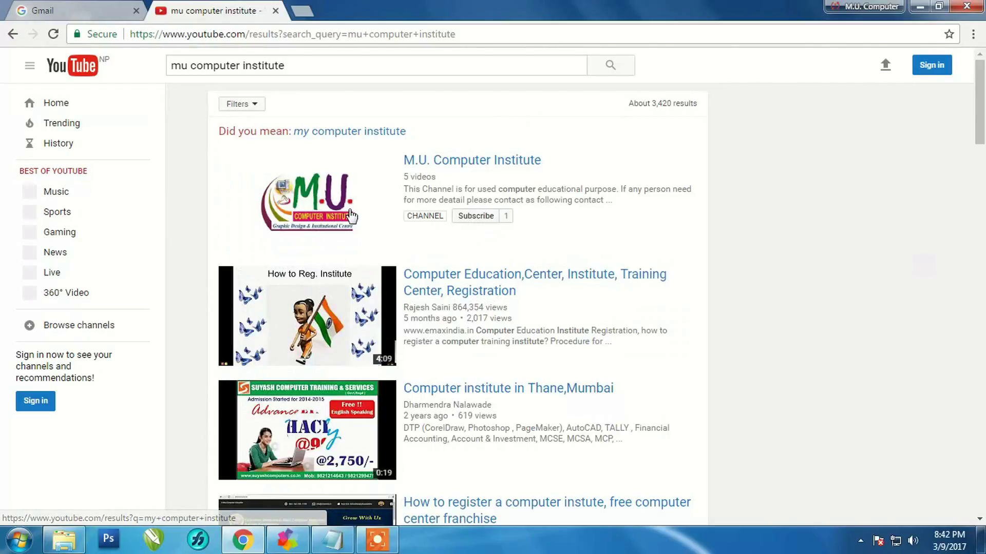
pyautogui.click(587, 222)
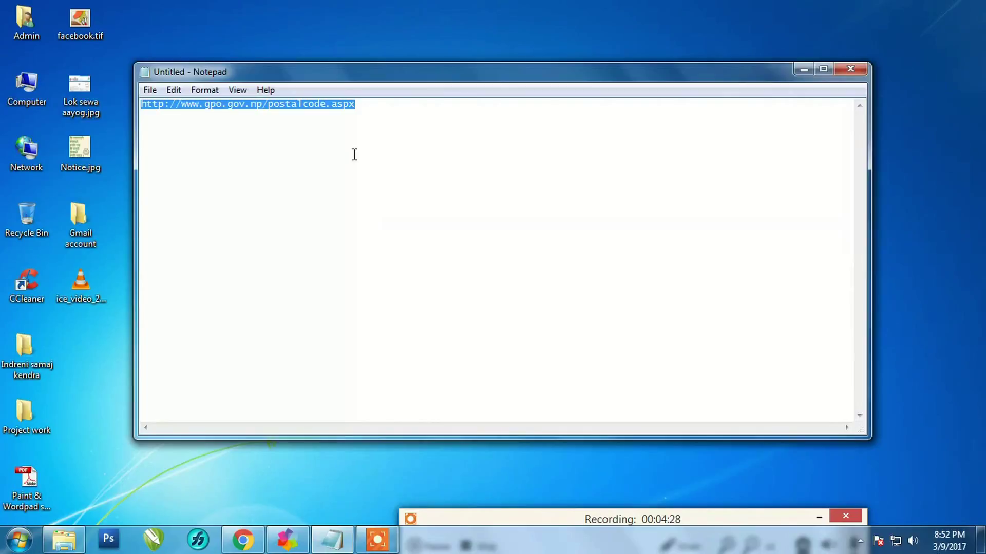
# Step: Copy the gpo.gov.np/postalcode.aspx address from Notepad and return to Chrome
pyautogui.click(369, 109)
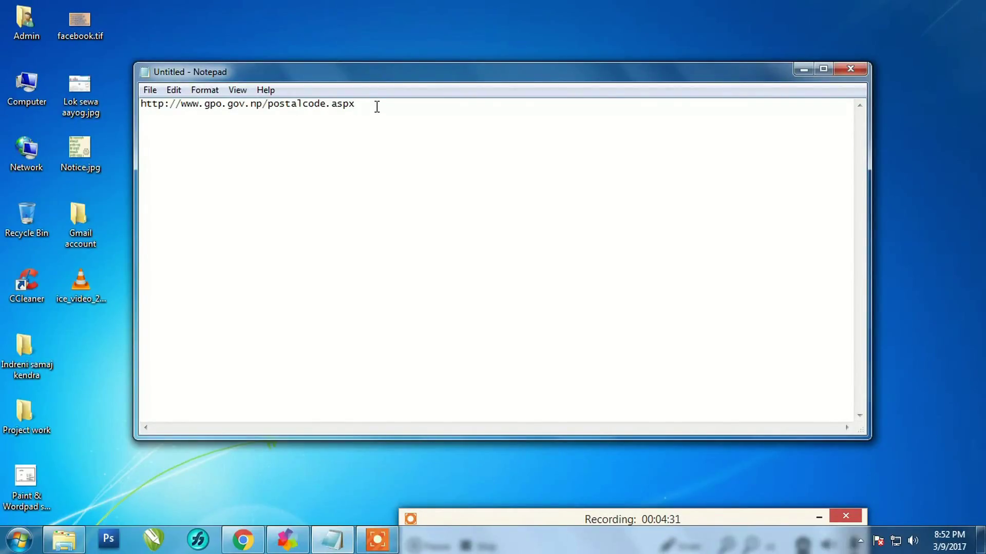
pyautogui.moveTo(375, 105); pyautogui.dragTo(139, 104)
pyautogui.hotkey('ctrl', 'c')
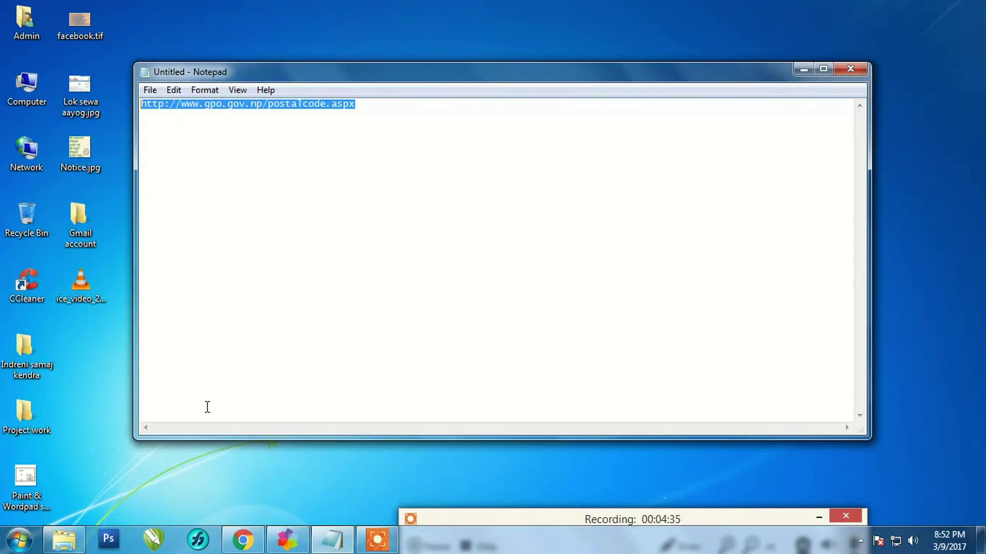
pyautogui.click(247, 543)
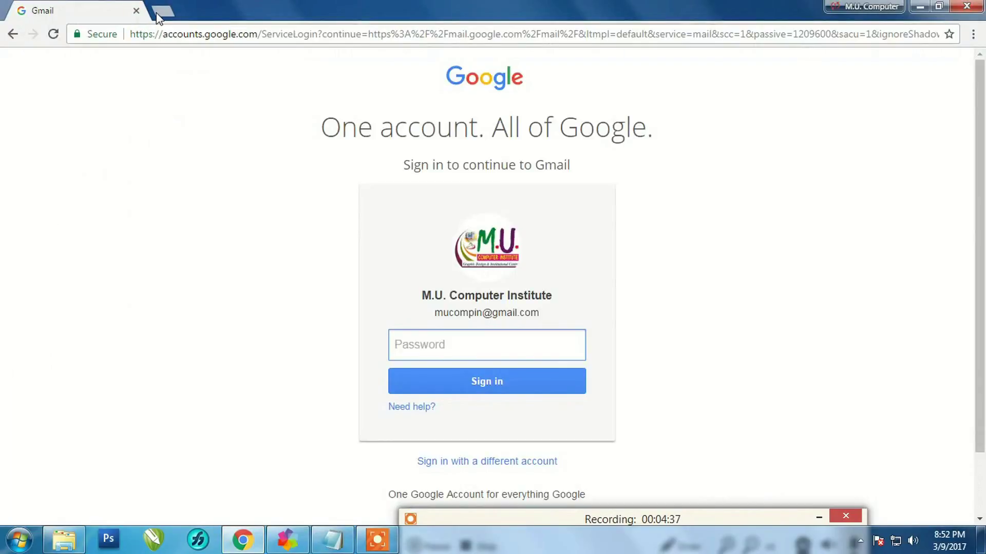
# Step: Load the copied gpo.gov.np/postalcode.aspx address in a new tab
pyautogui.click(158, 11)
pyautogui.hotkey('ctrl', 'v')
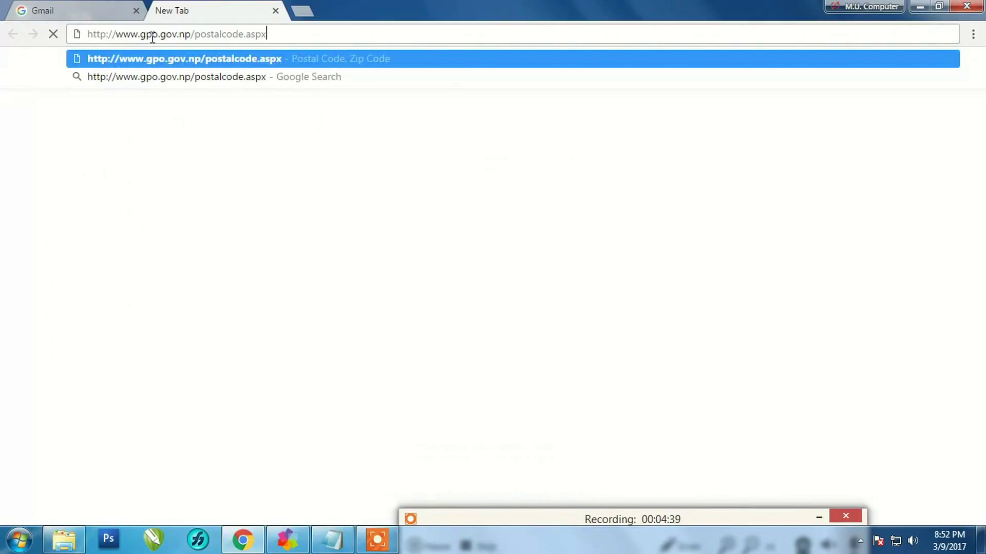
pyautogui.press('Return')
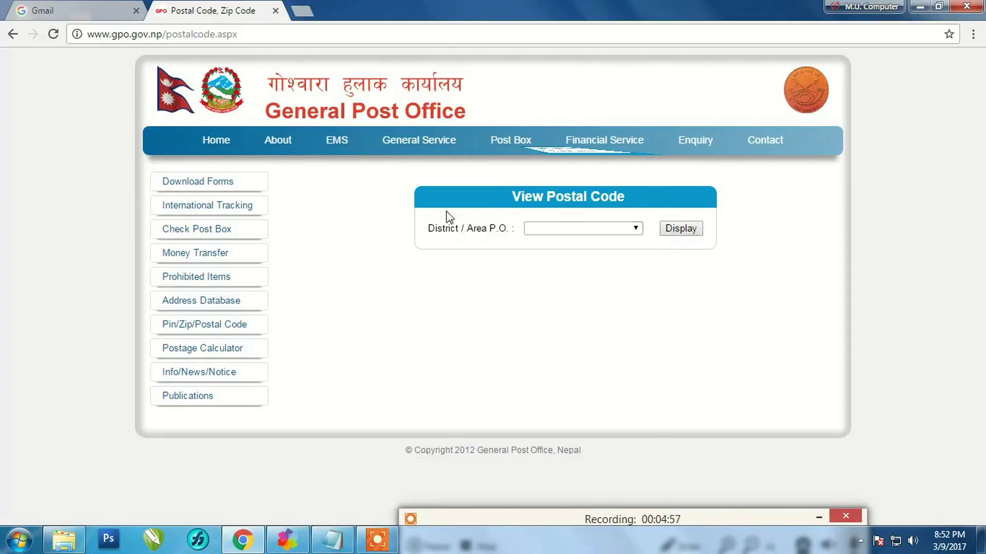
# Step: Select Gulmi D.P.O. from the District / Area P.O. dropdown
pyautogui.click(636, 229)
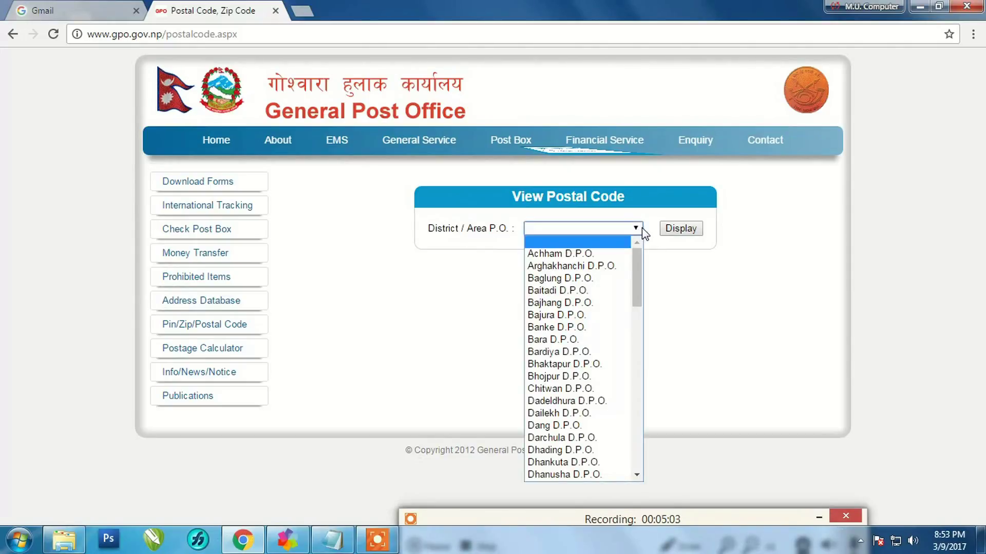
pyautogui.moveTo(636, 265)
pyautogui.mouseDown()
pyautogui.moveTo(626, 449)
pyautogui.moveTo(623, 245)
pyautogui.mouseUp()
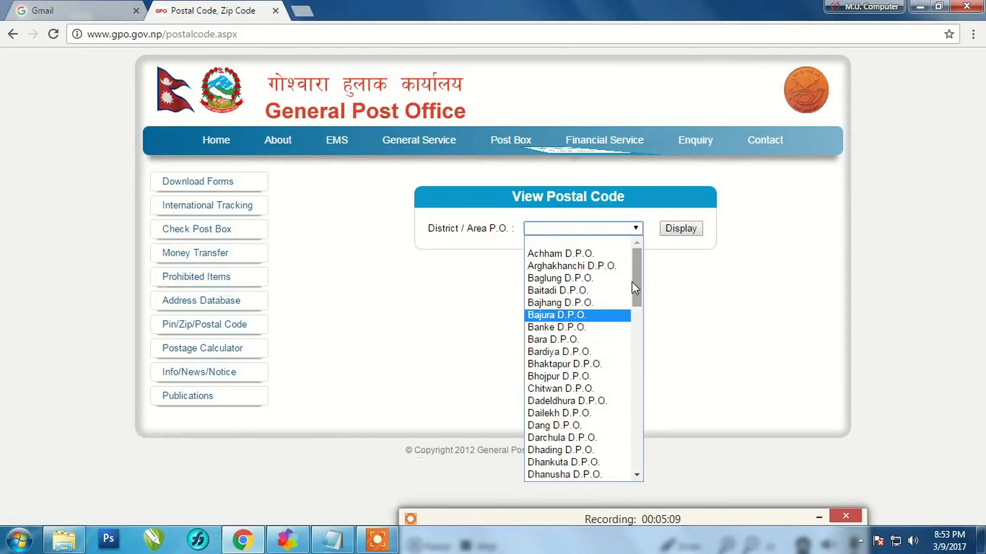
pyautogui.moveTo(631, 281); pyautogui.dragTo(628, 309)
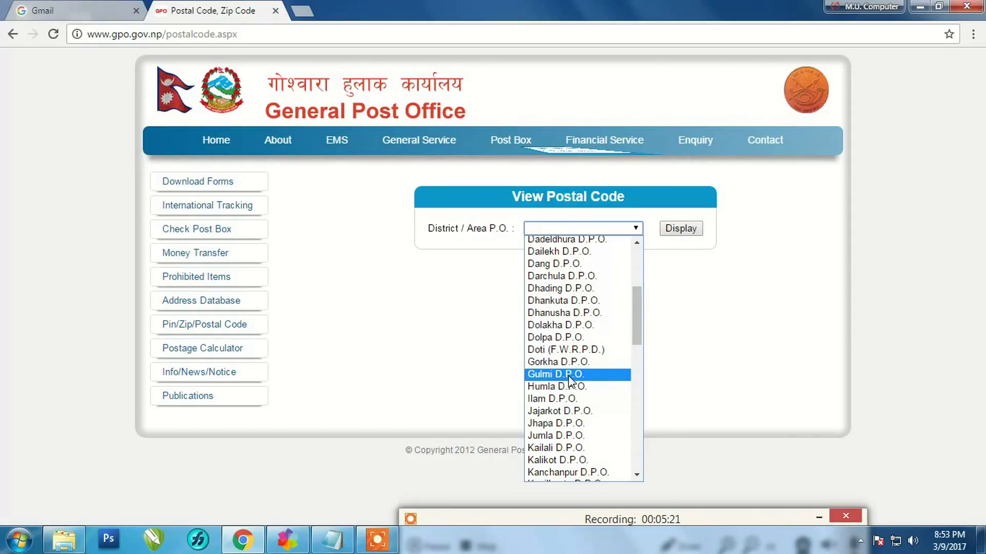
pyautogui.click(571, 381)
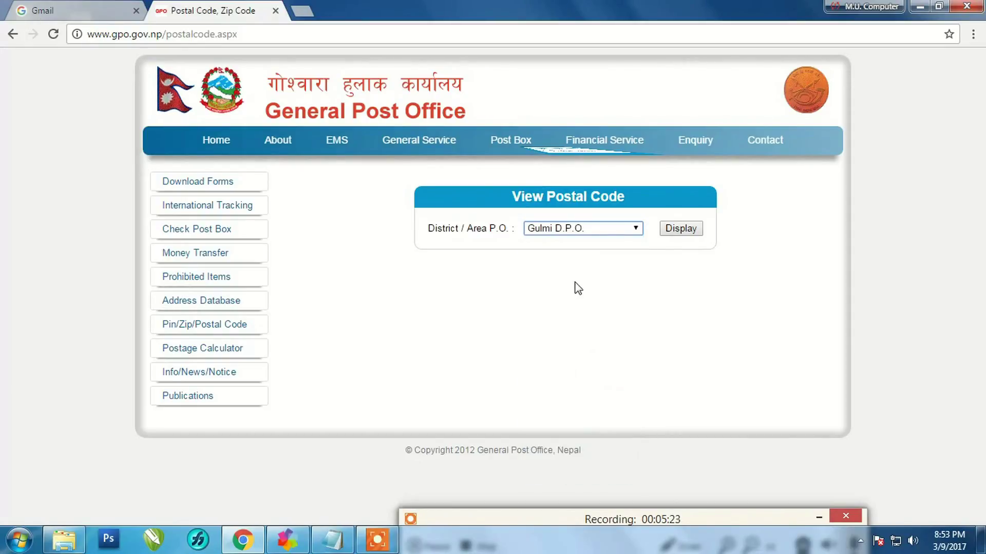
# Step: Display the Gulmi D.P.O. postal code table and highlight Ridi's code 32605
pyautogui.click(679, 232)
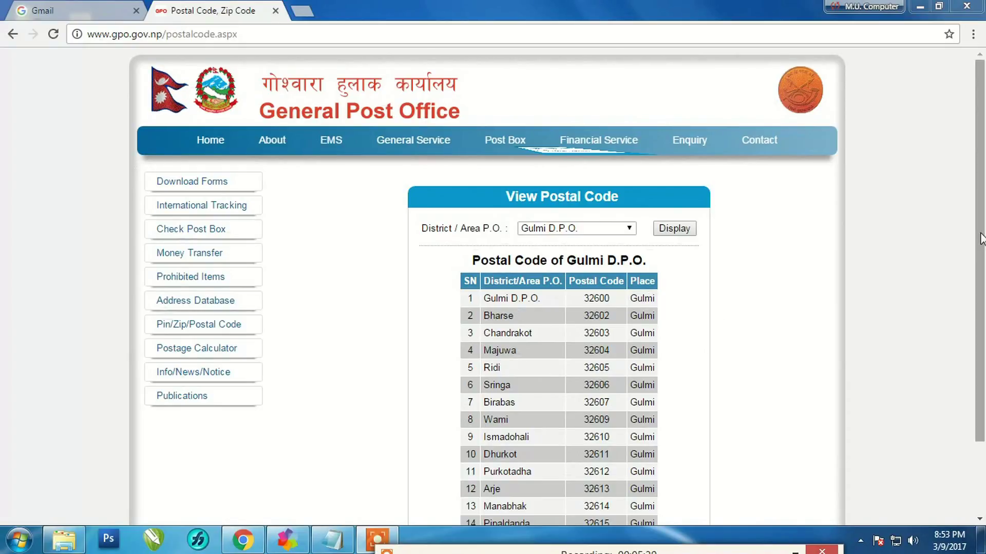
pyautogui.moveTo(981, 241); pyautogui.dragTo(978, 293)
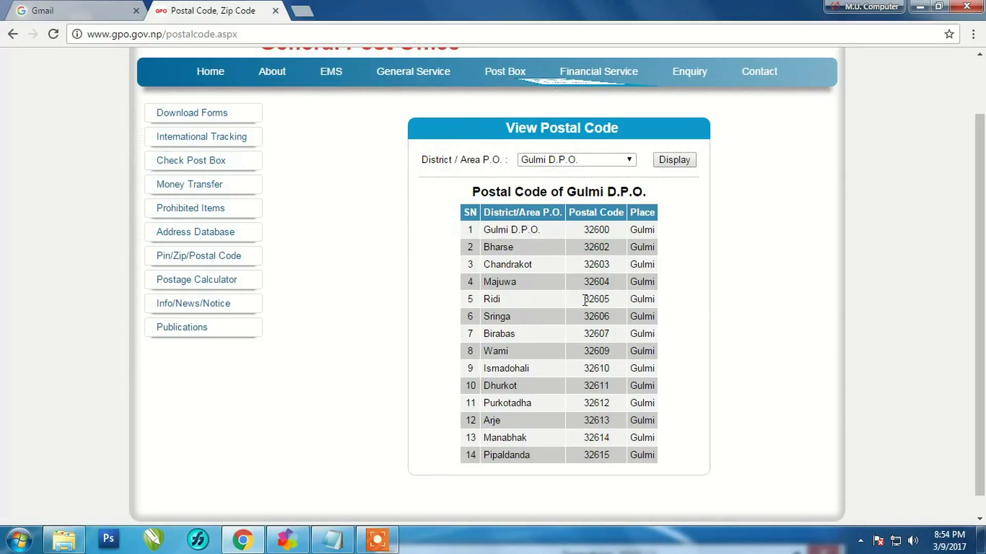
pyautogui.moveTo(584, 300); pyautogui.dragTo(615, 298)
pyautogui.scroll(2, 716, 312)
pyautogui.scroll(-1, 718, 304)
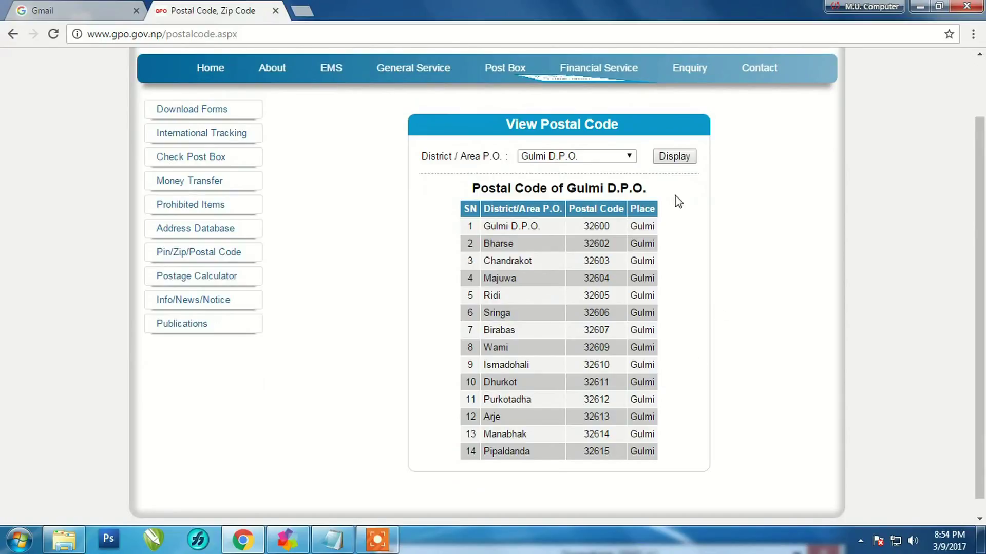
pyautogui.click(630, 157)
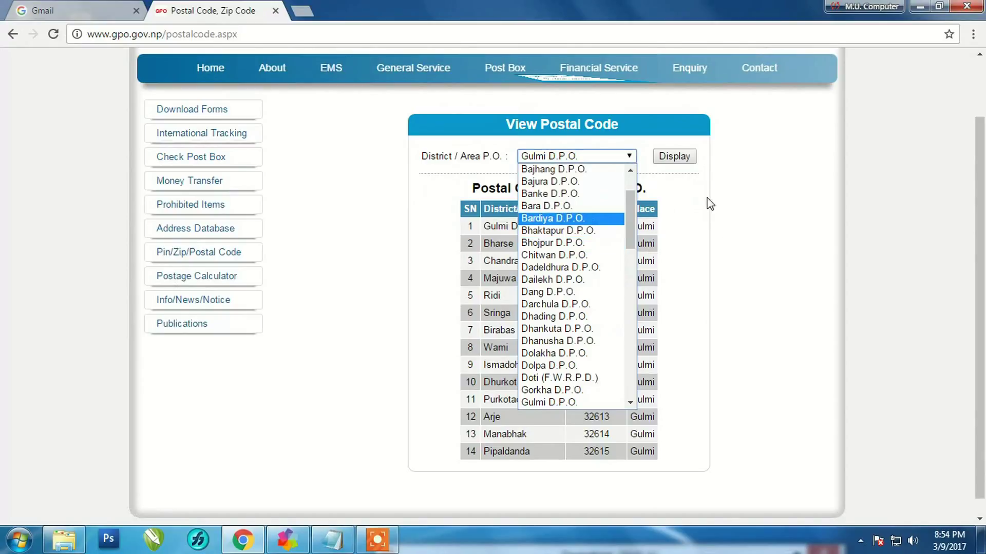
pyautogui.click(745, 248)
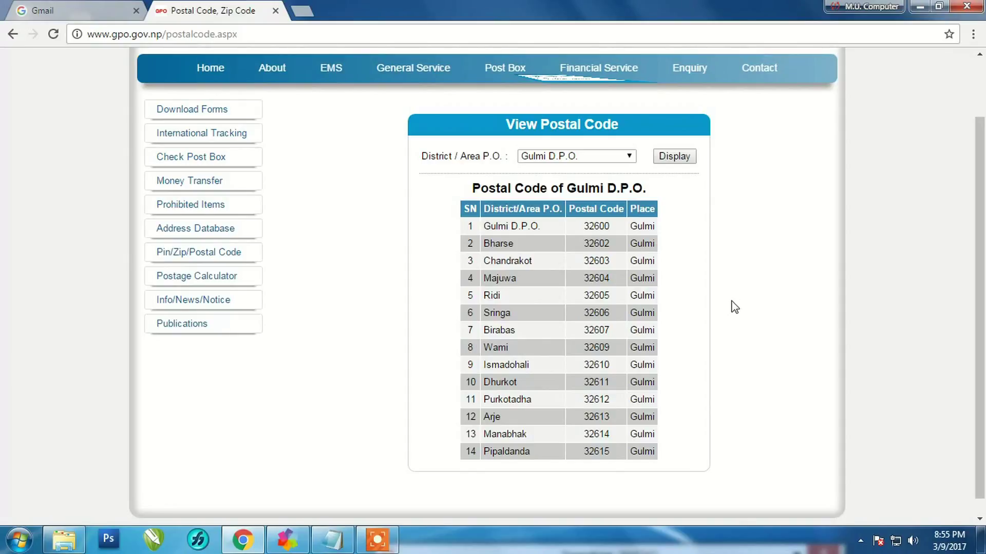
pyautogui.scroll(2, 757, 273)
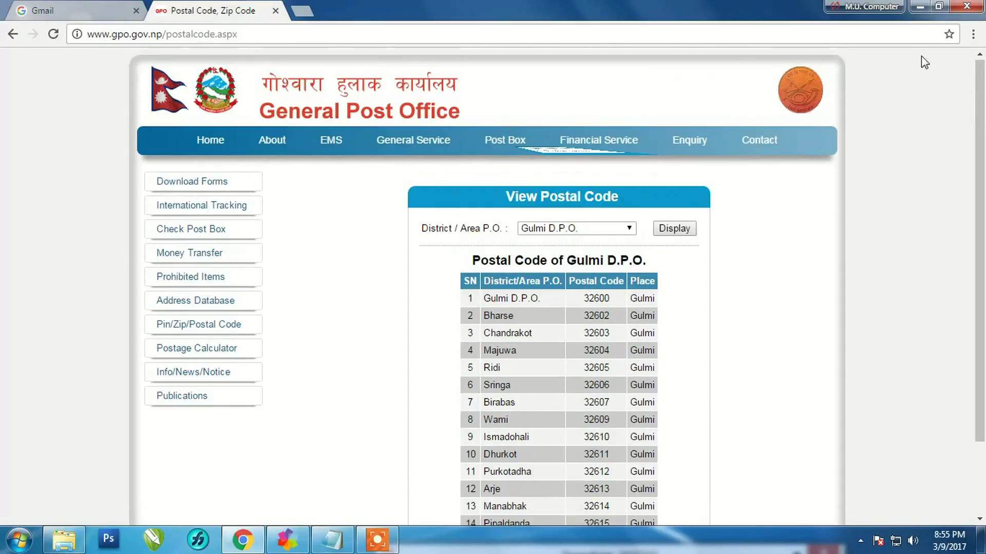
# Step: Minimize Chrome and close the Notepad notes without saving
pyautogui.click(922, 16)
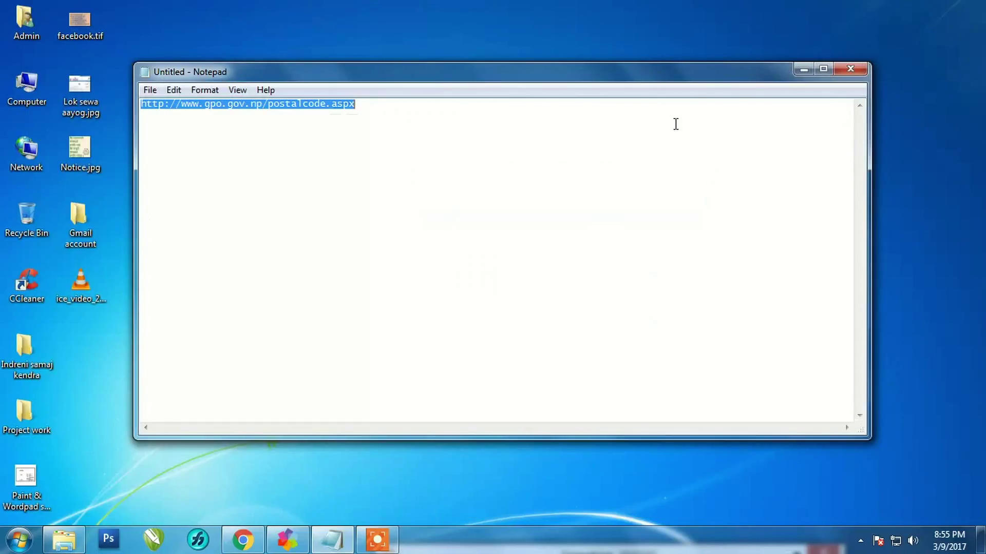
pyautogui.click(851, 68)
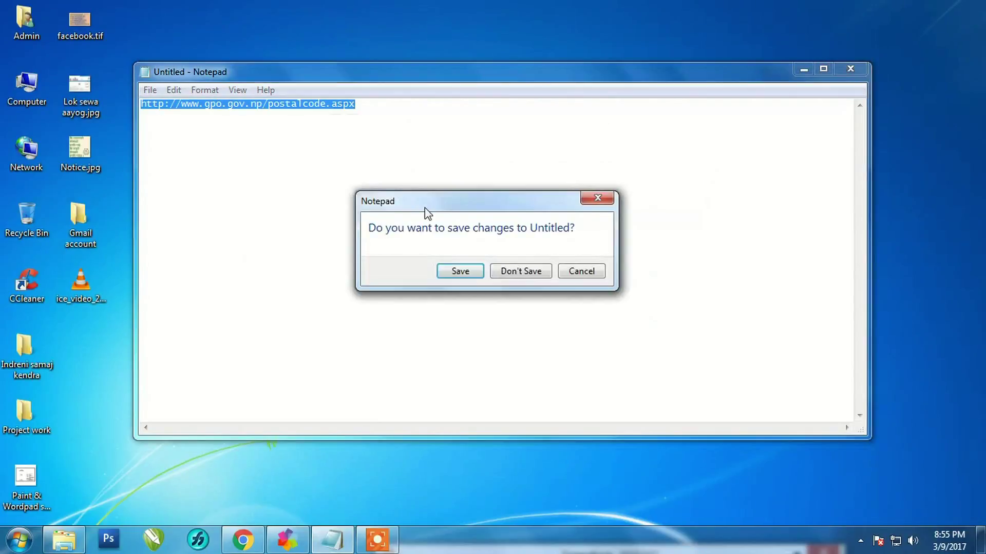
pyautogui.click(515, 276)
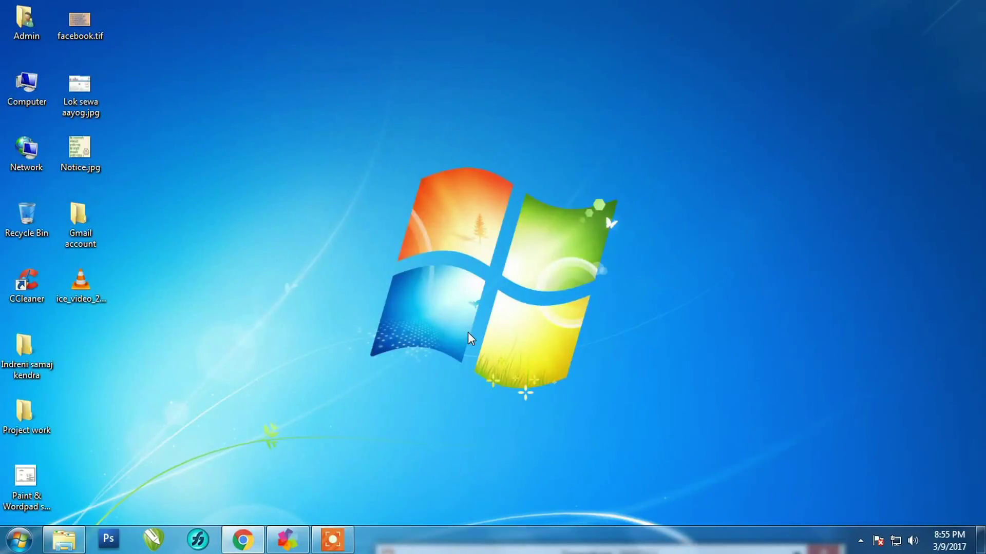